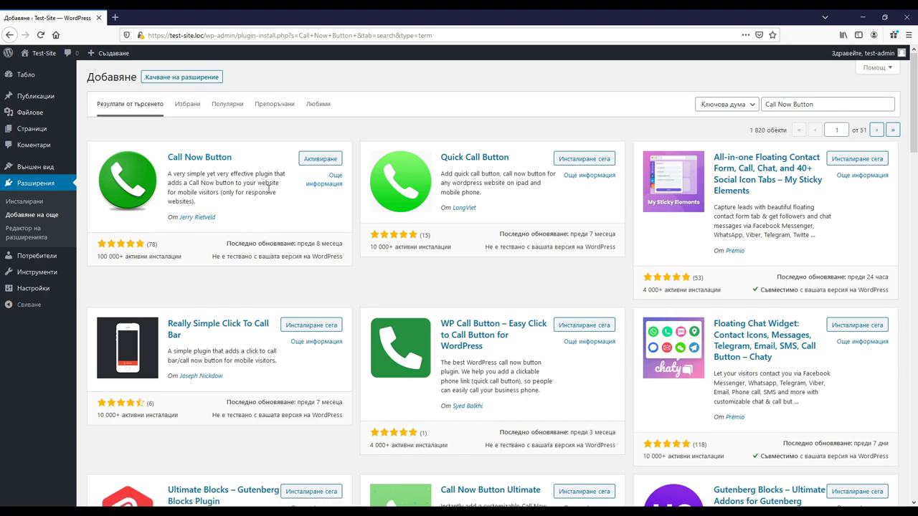
Activate the Call Now Button plugin and open its settings page.
left_click(314, 158)
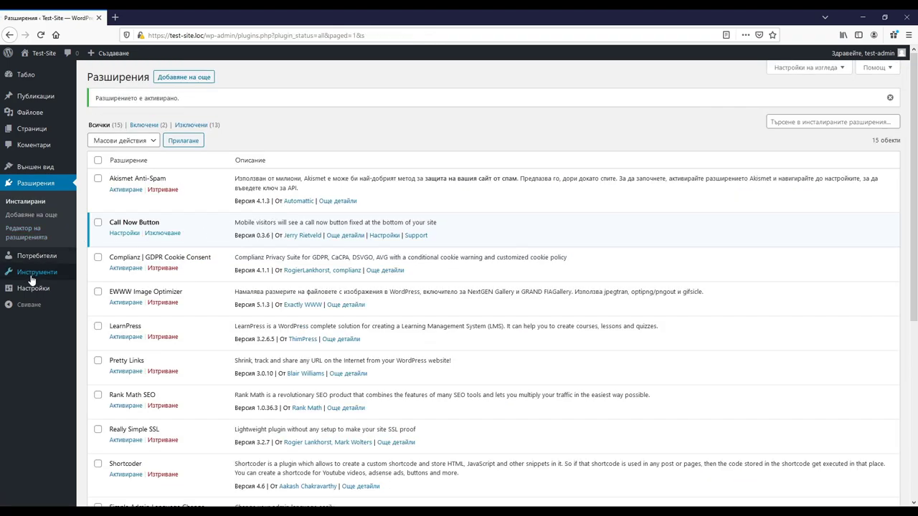
mouse_move(32, 290)
left_click(119, 385)
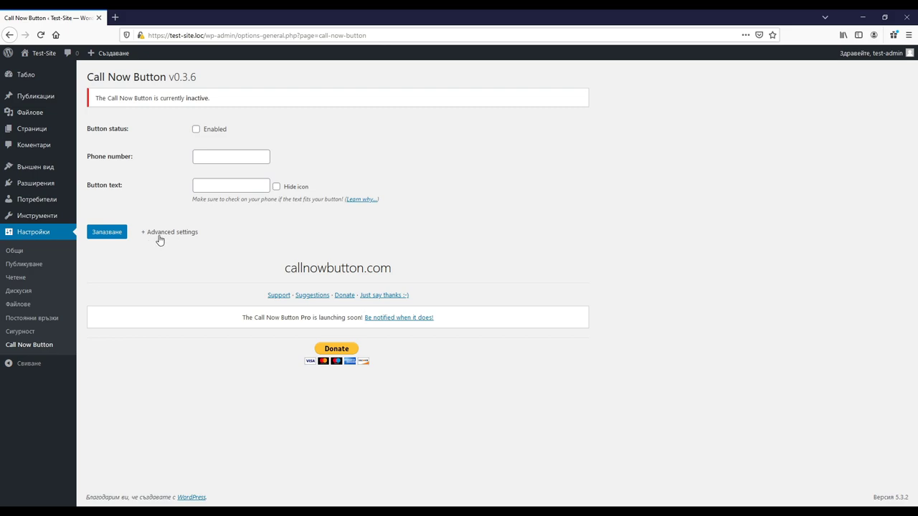
Enable the call button and enter the phone number with its country code.
left_click(195, 131)
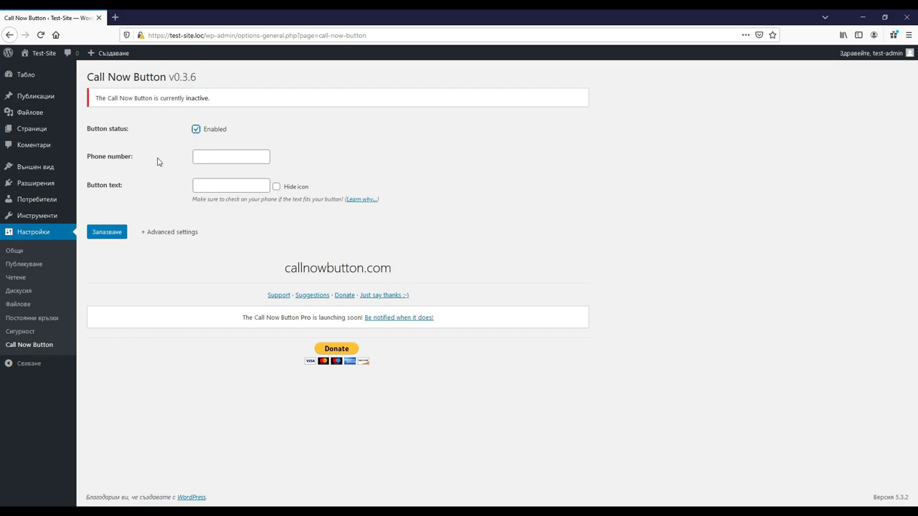
left_click(222, 159)
type("+359")
type("0000000")
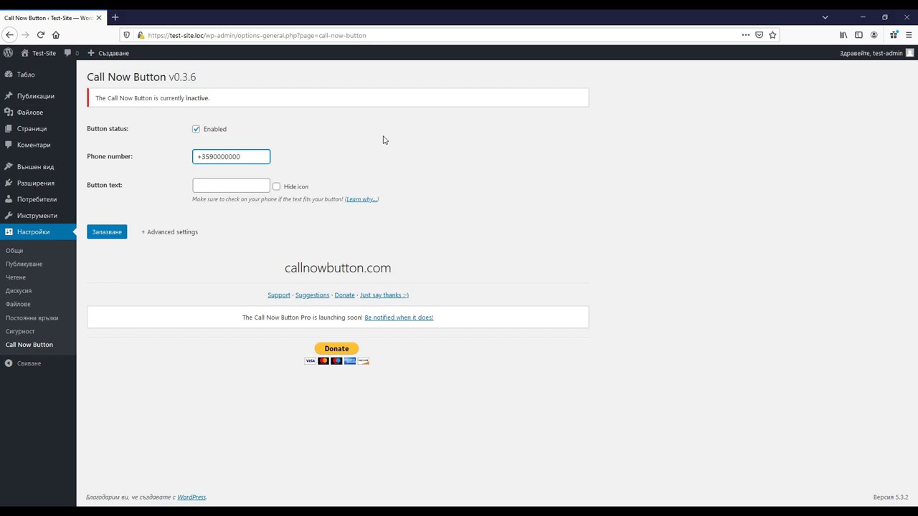
left_click(379, 155)
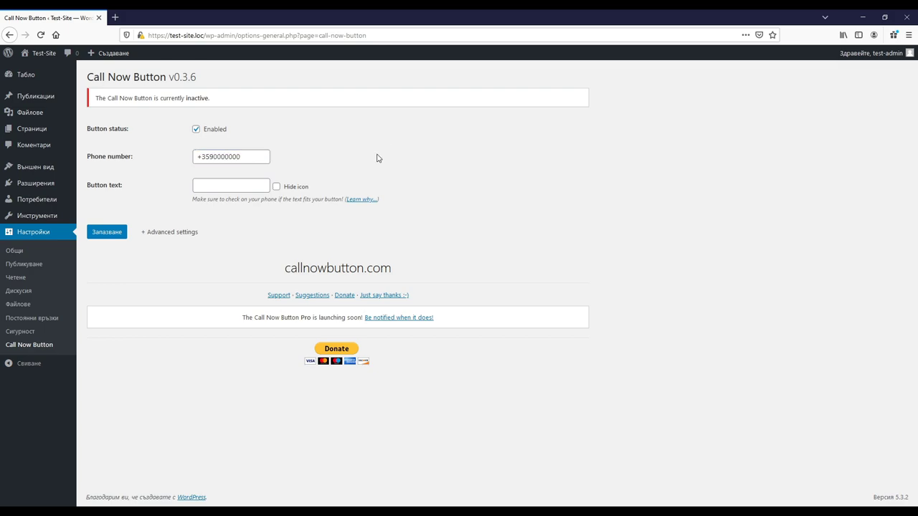
Set the button text to "Обадете се сега:" and save the plugin settings.
left_click(207, 184)
type("Обадете се сега:")
left_click(299, 192)
left_click(106, 236)
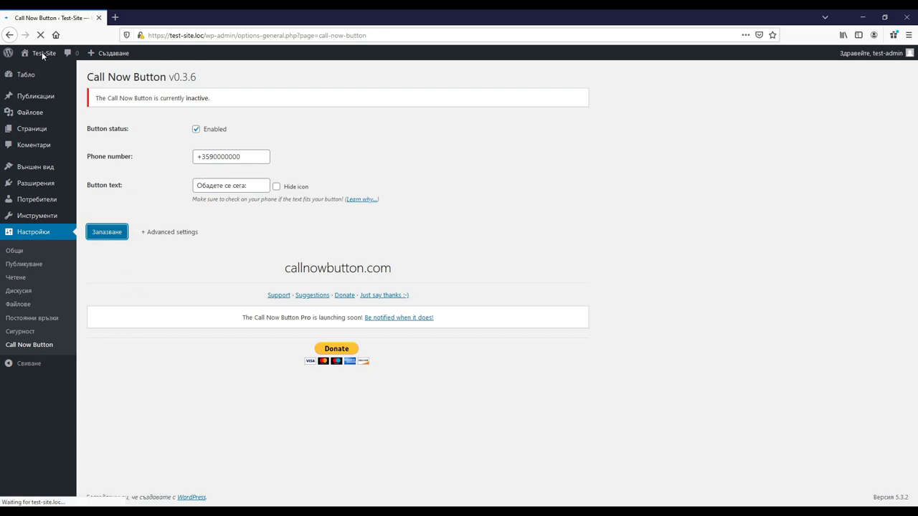
Check the call button on the site's homepage in a separate tab using the Galaxy S9/S9+ mobile view, and close that tab.
middle_click(42, 55)
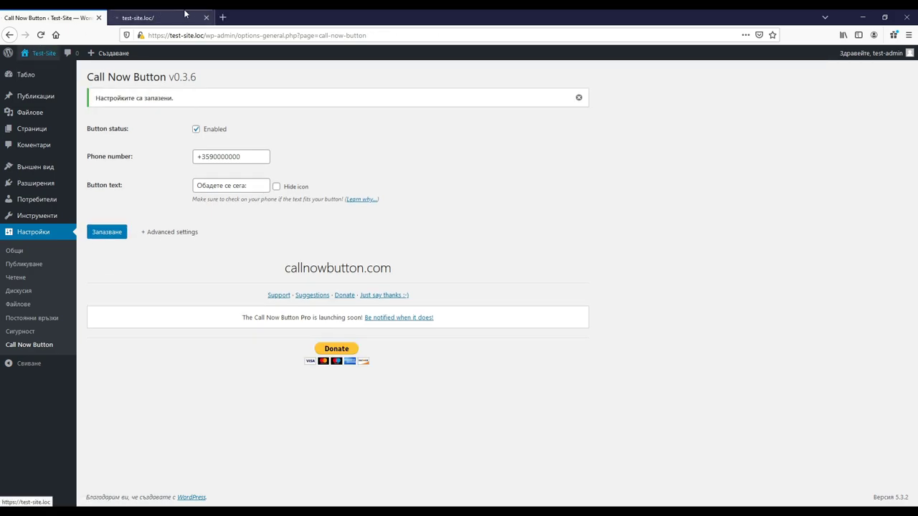
left_click(147, 17)
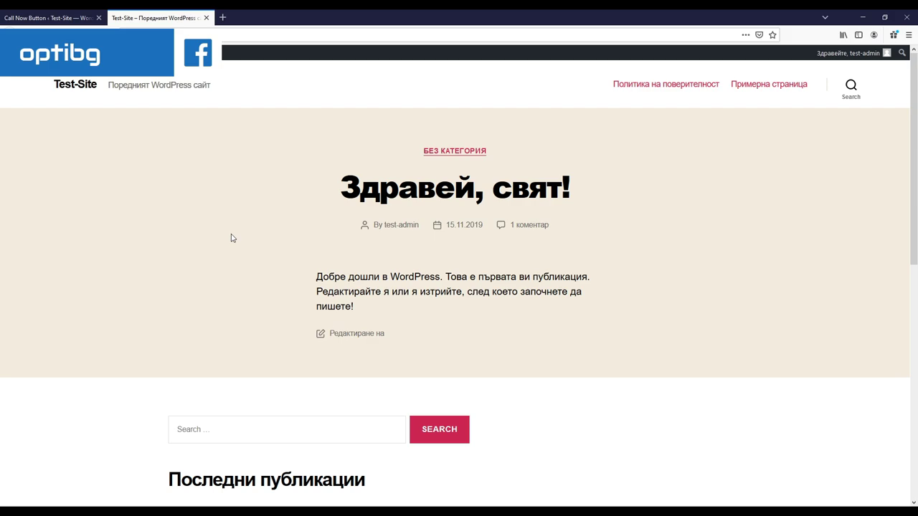
key("F5")
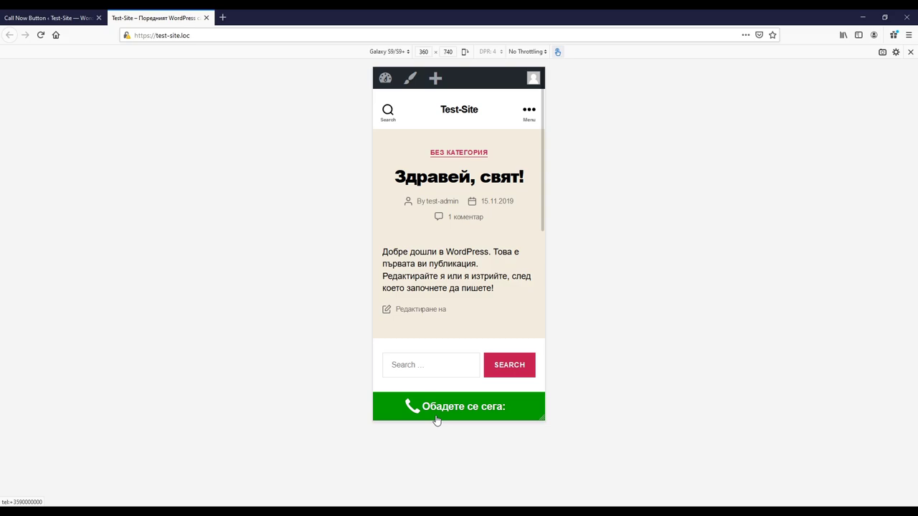
left_click(206, 18)
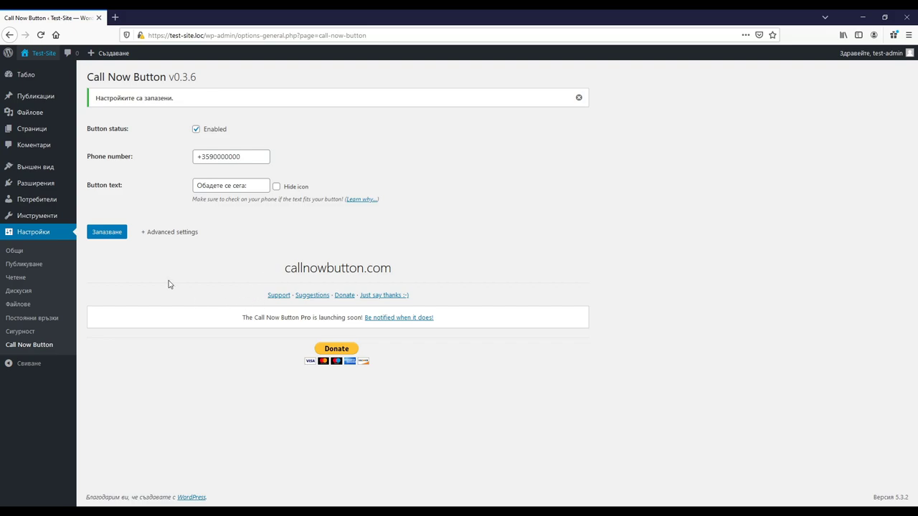
Expand the plugin's advanced settings and look at the button color picker.
left_click(165, 232)
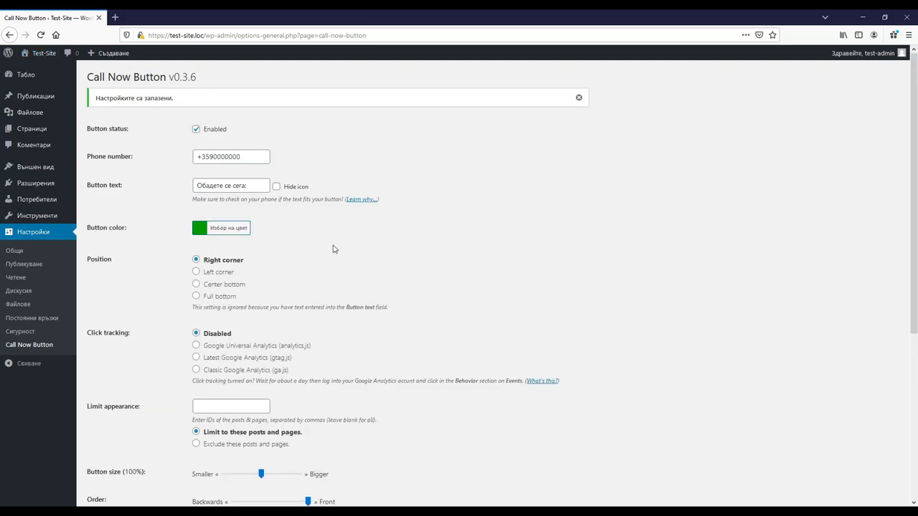
left_click(241, 234)
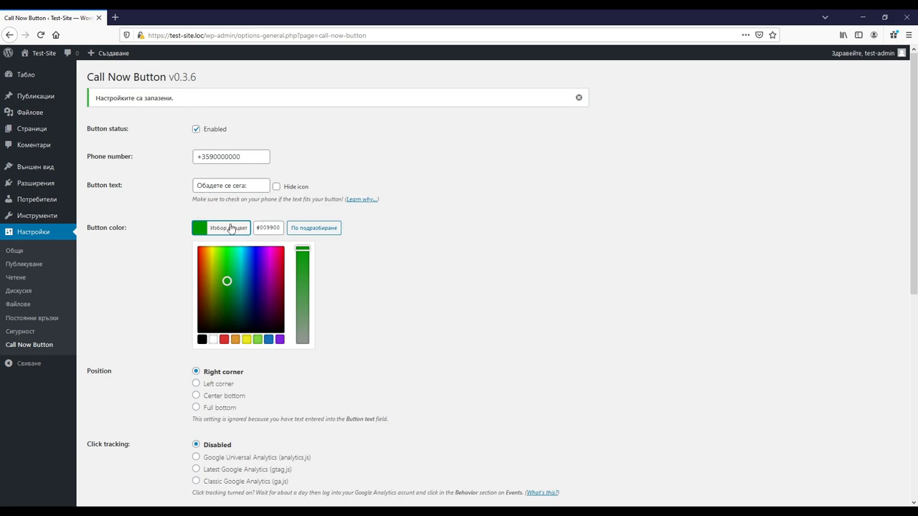
left_click(234, 229)
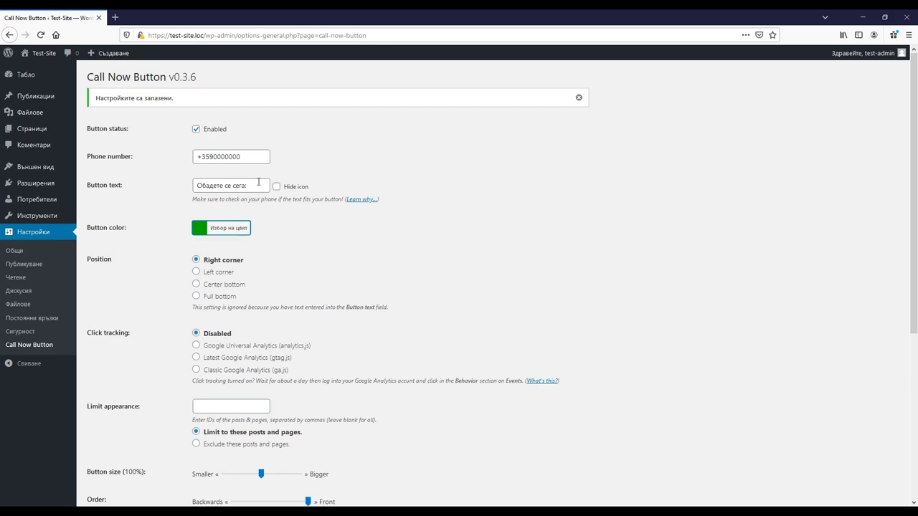
Clear the button text and set the button position to Left corner.
left_click_drag(256, 185, 153, 180)
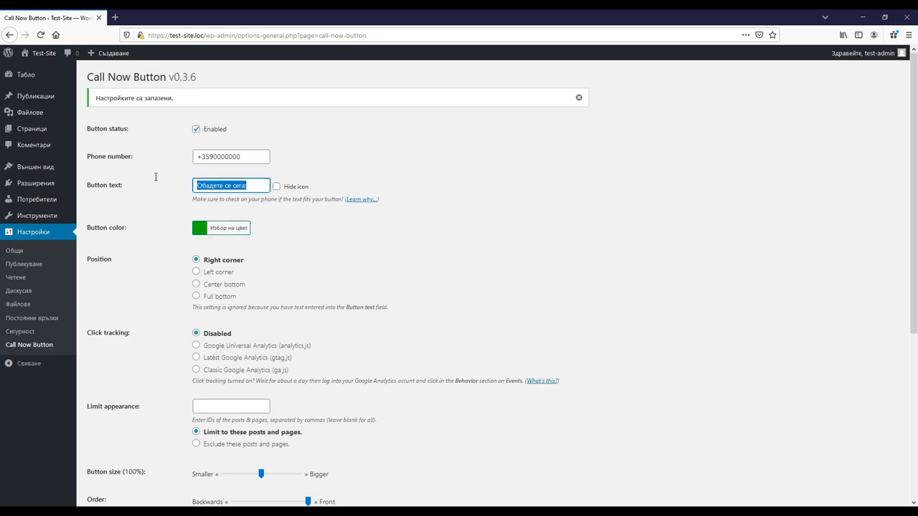
key("BackSpace")
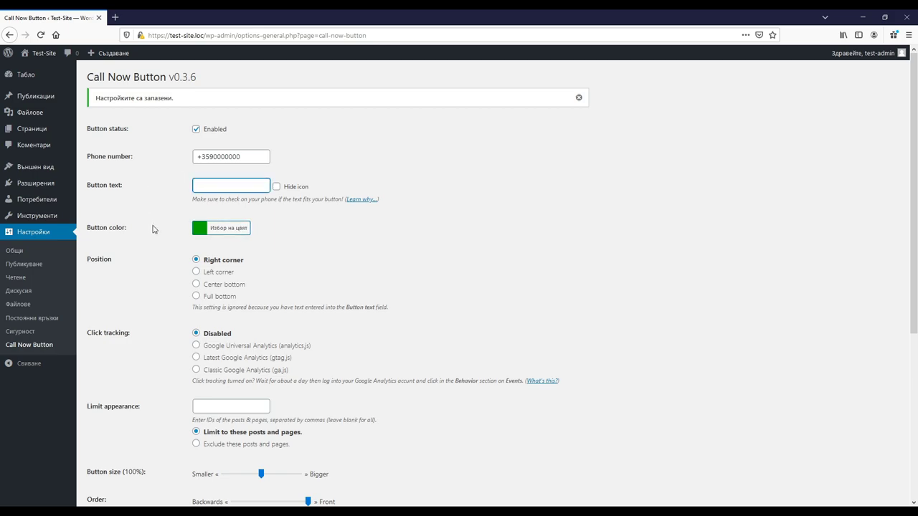
left_click(196, 272)
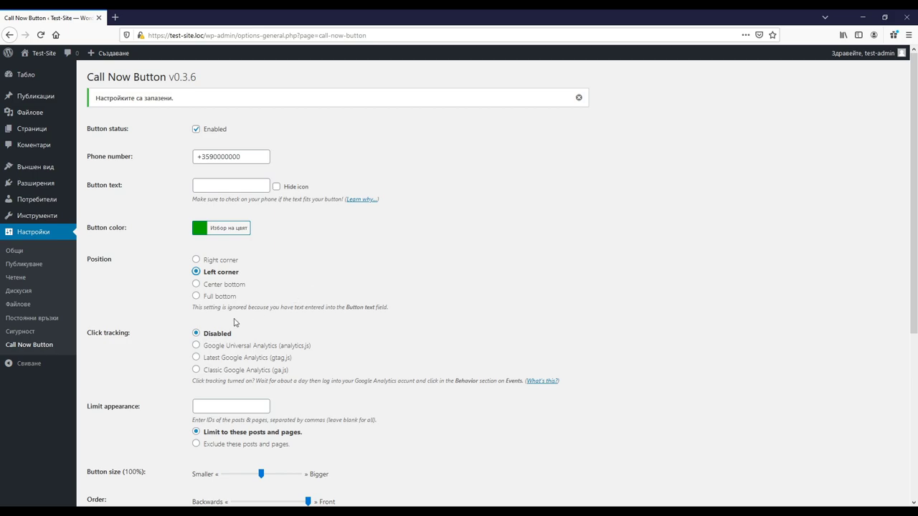
Set the Limit appearance option to "Exclude these posts and pages.".
scroll(149, 323, "down", 3)
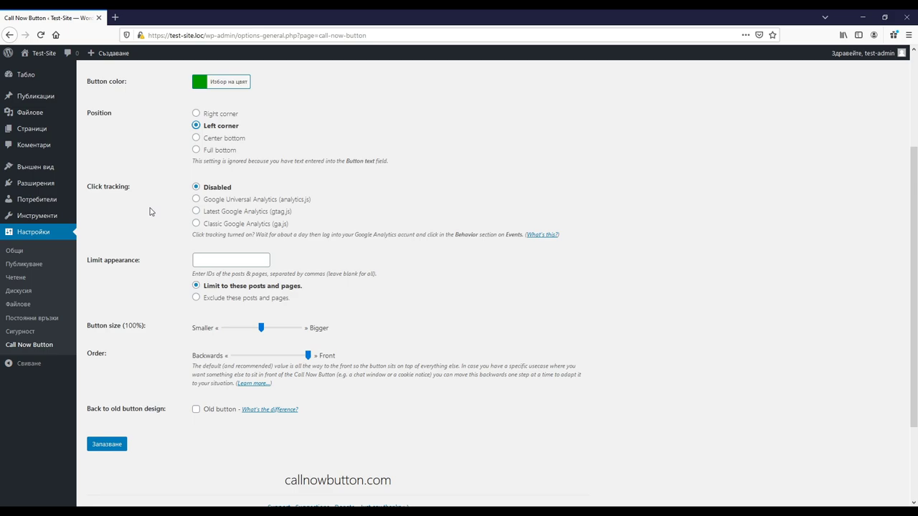
scroll(150, 212, "down", 1)
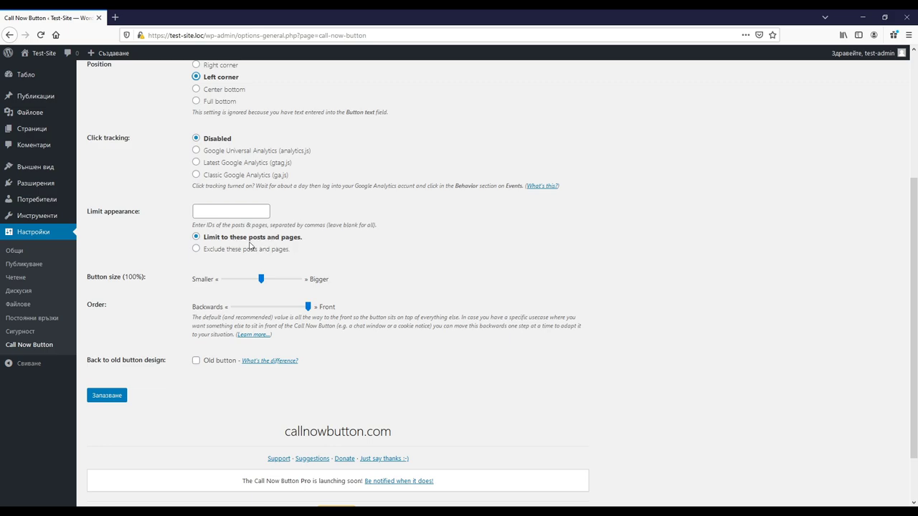
left_click(196, 249)
Open the "Здравей, свят!" post for editing in a separate tab to look up its post ID, and close that tab.
mouse_move(42, 101)
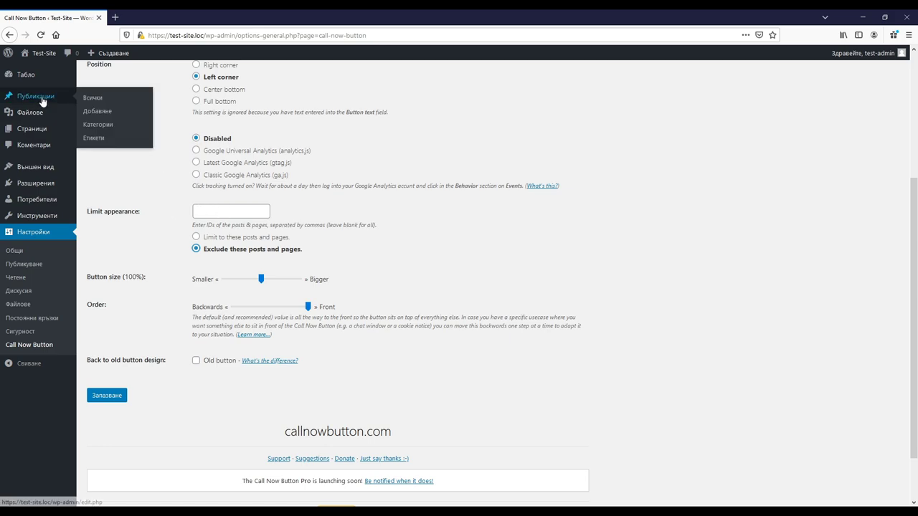
middle_click(93, 97)
left_click(145, 14)
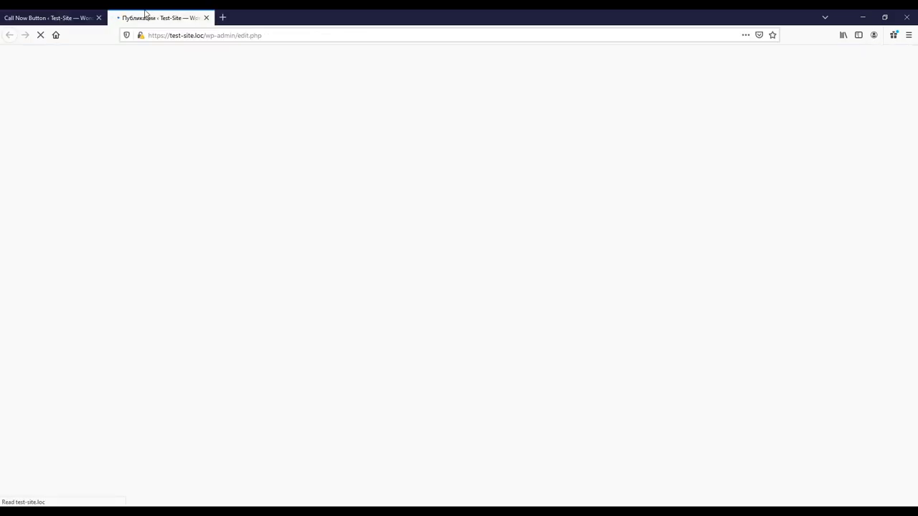
mouse_move(111, 163)
left_click(119, 161)
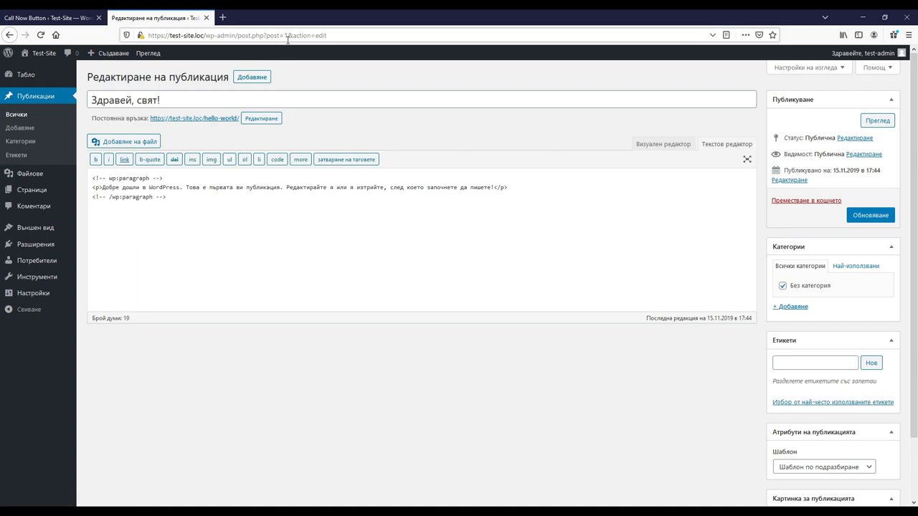
left_click(206, 17)
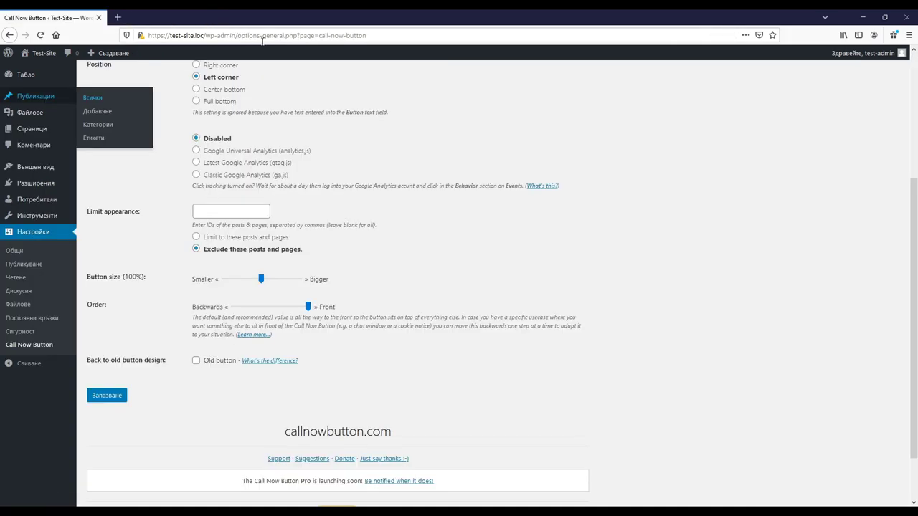
Enter post ID 1 as the Limit appearance value and save the plugin settings.
left_click(236, 211)
type("1")
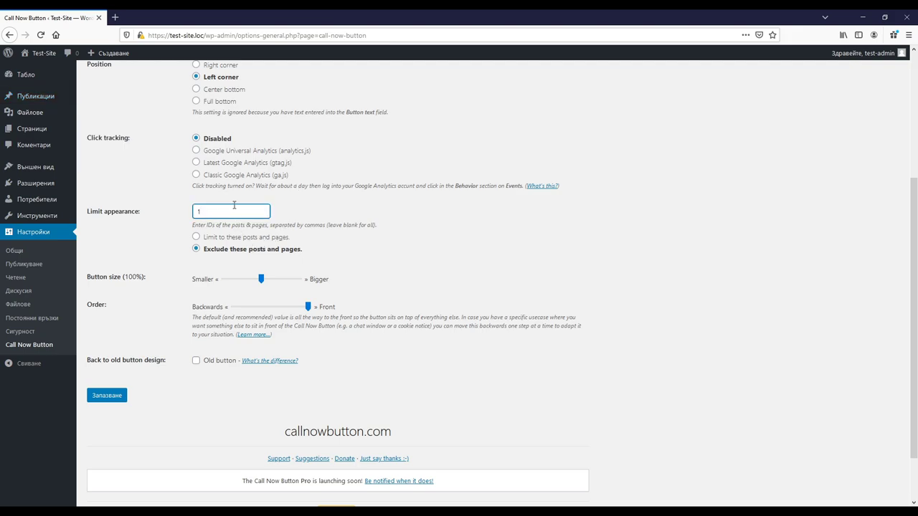
left_click(419, 224)
left_click(106, 396)
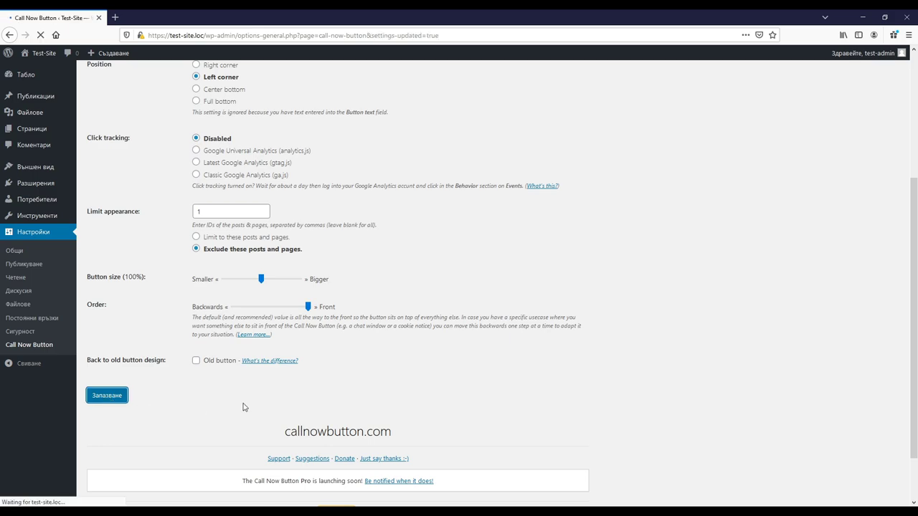
Check the call button in mobile view on the site's homepage and on the "Здравей, свят!" post.
middle_click(42, 57)
left_click(136, 13)
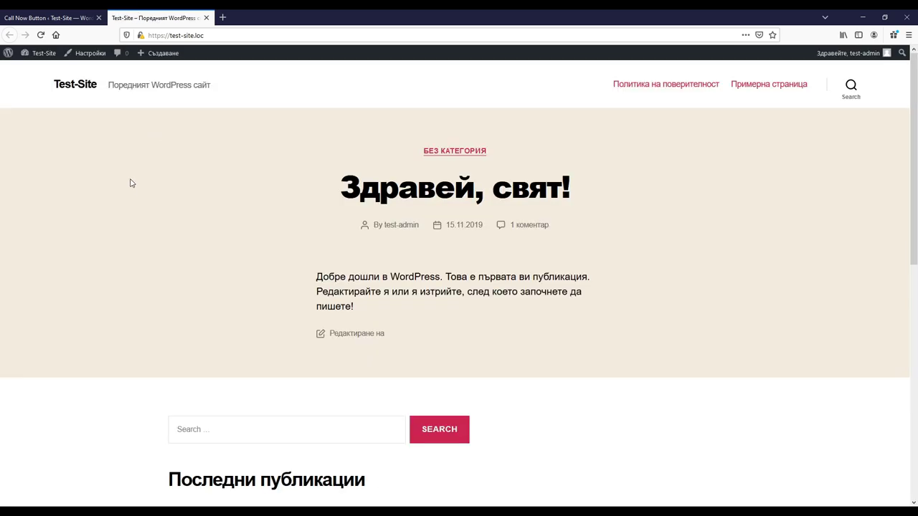
key("ctrl+shift+m")
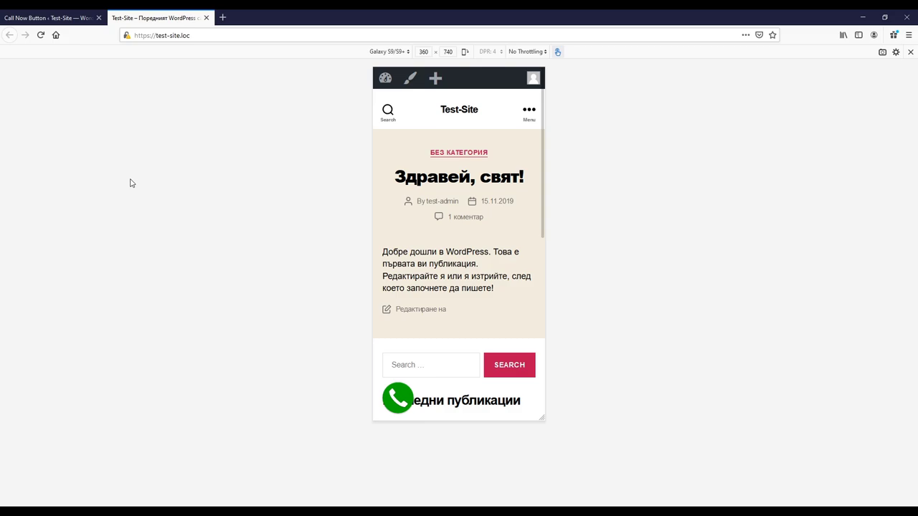
left_click(479, 180)
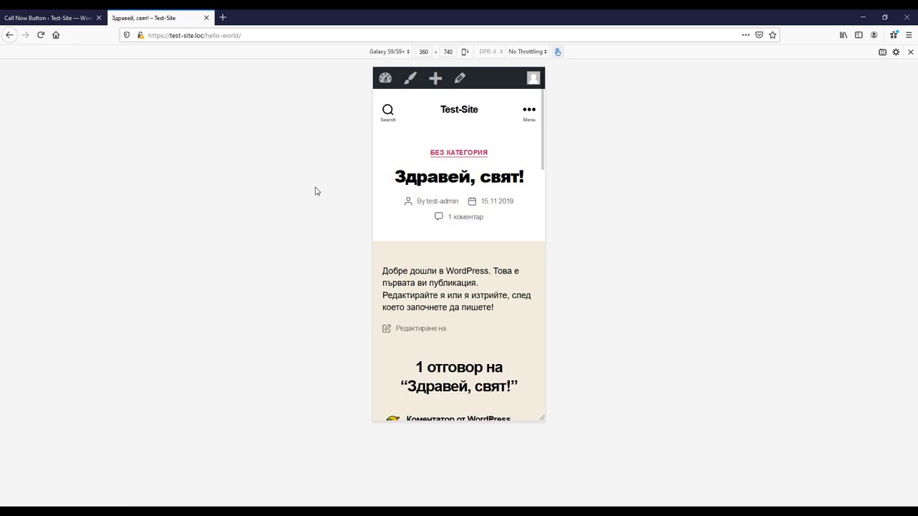